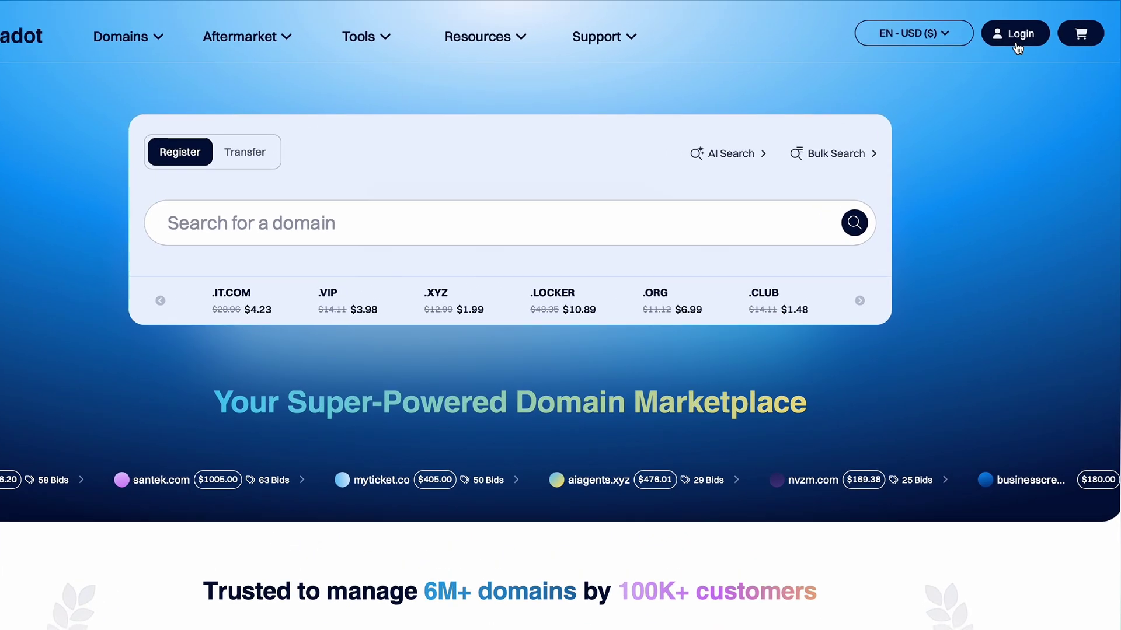
Step: Go to the Dynadot Login page from the homepage's top-right link
{"action": "left_click", "coordinate": [1011, 36]}
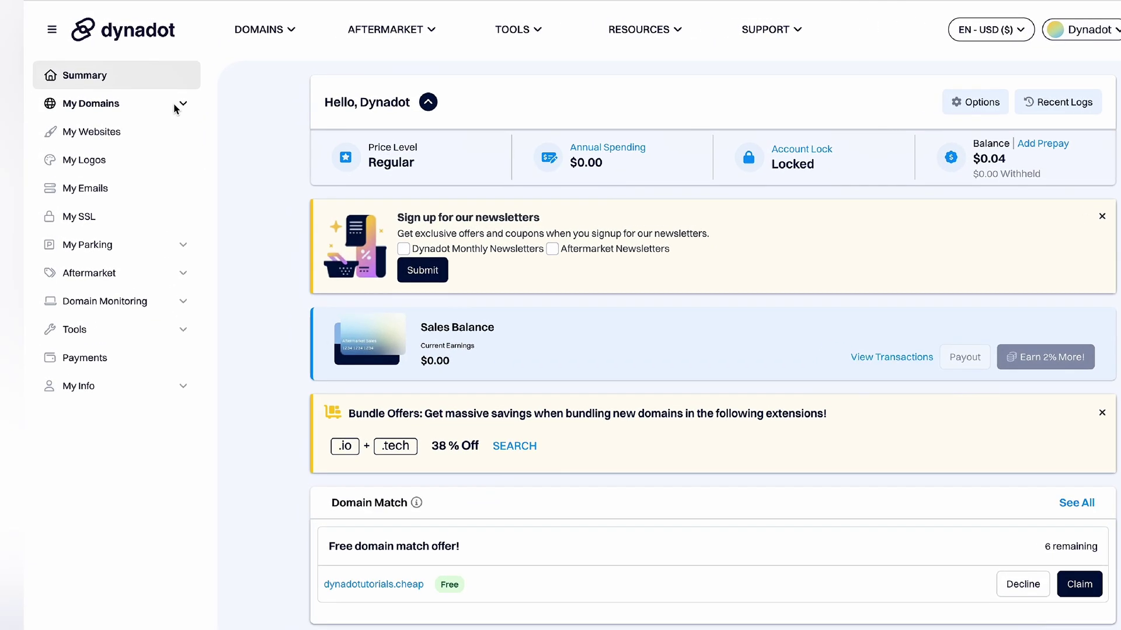
Step: Open Manage Domains under the sidebar's My Domains section
{"action": "left_click", "coordinate": [175, 107]}
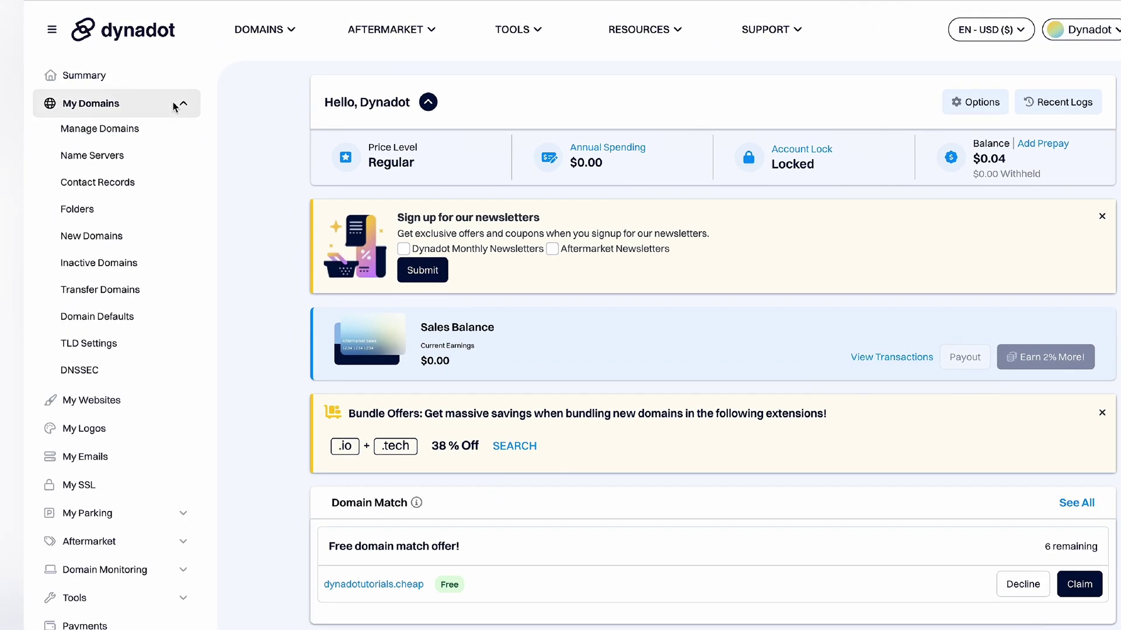
{"action": "left_click", "coordinate": [131, 131]}
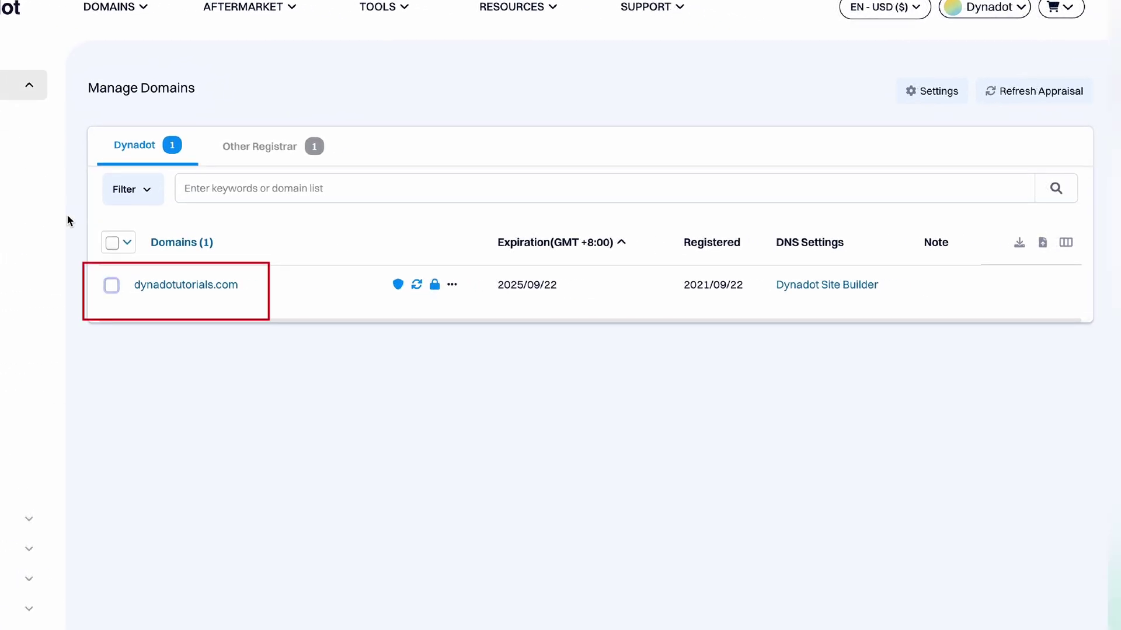
Step: Open DNS Settings for dynadotutorials.com from the Action menu and choose the Name Servers type
{"action": "left_click", "coordinate": [112, 285]}
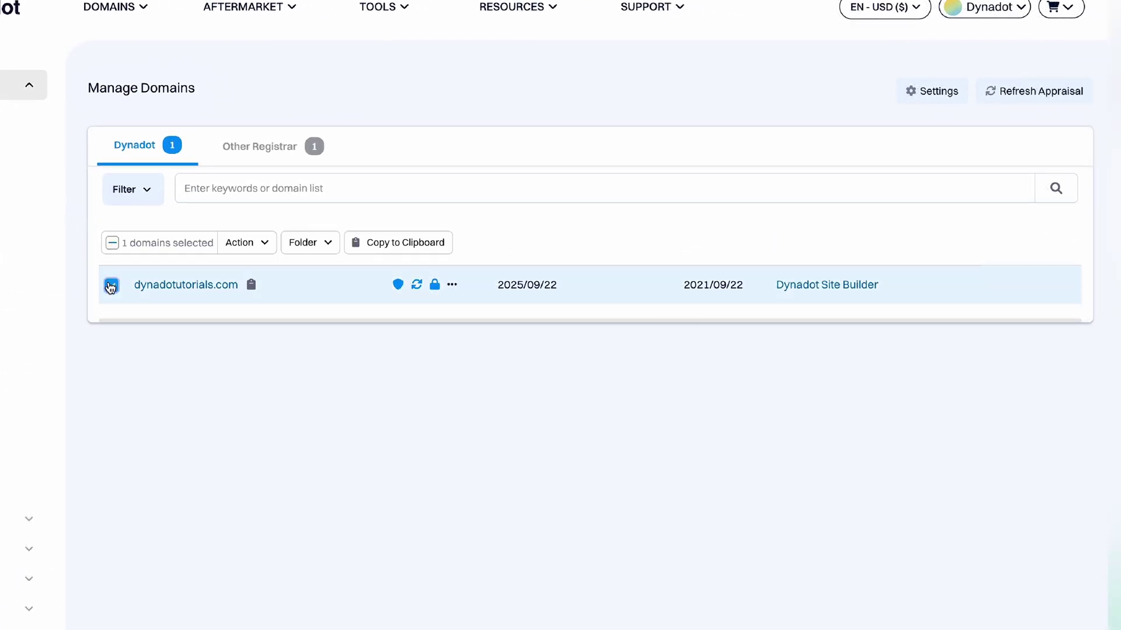
{"action": "left_click", "coordinate": [241, 249]}
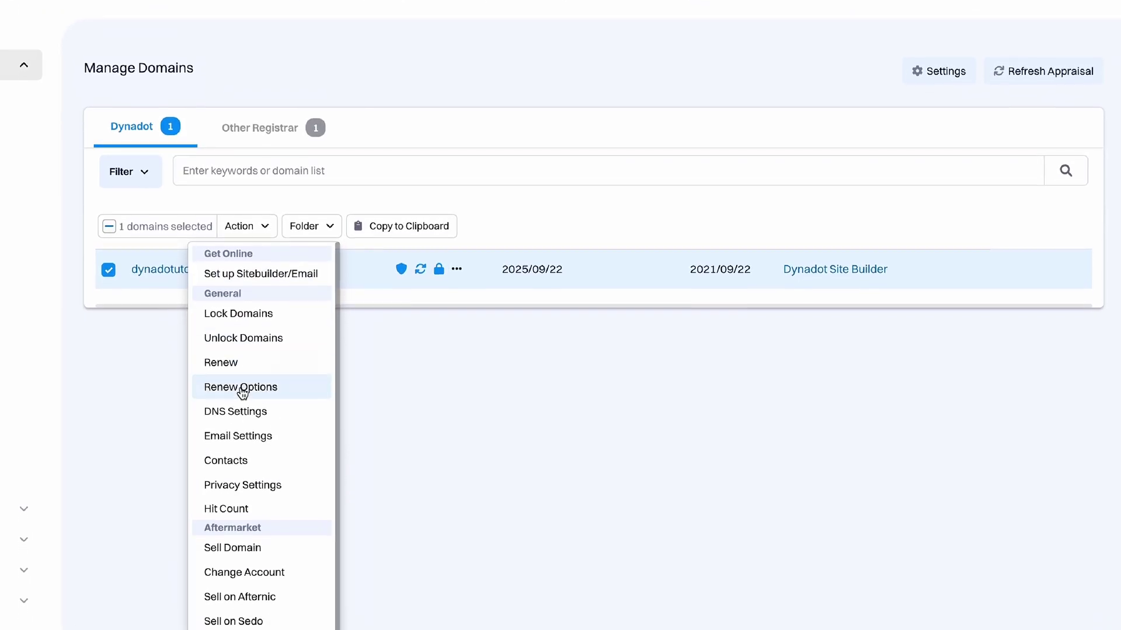
{"action": "left_click", "coordinate": [243, 407]}
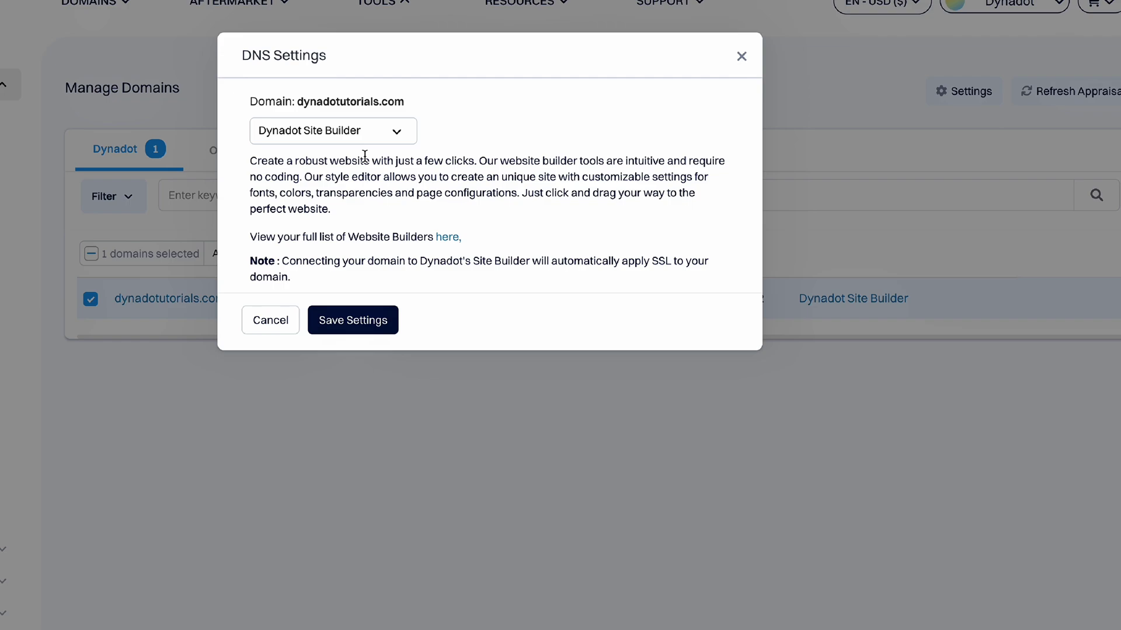
{"action": "left_click", "coordinate": [375, 133]}
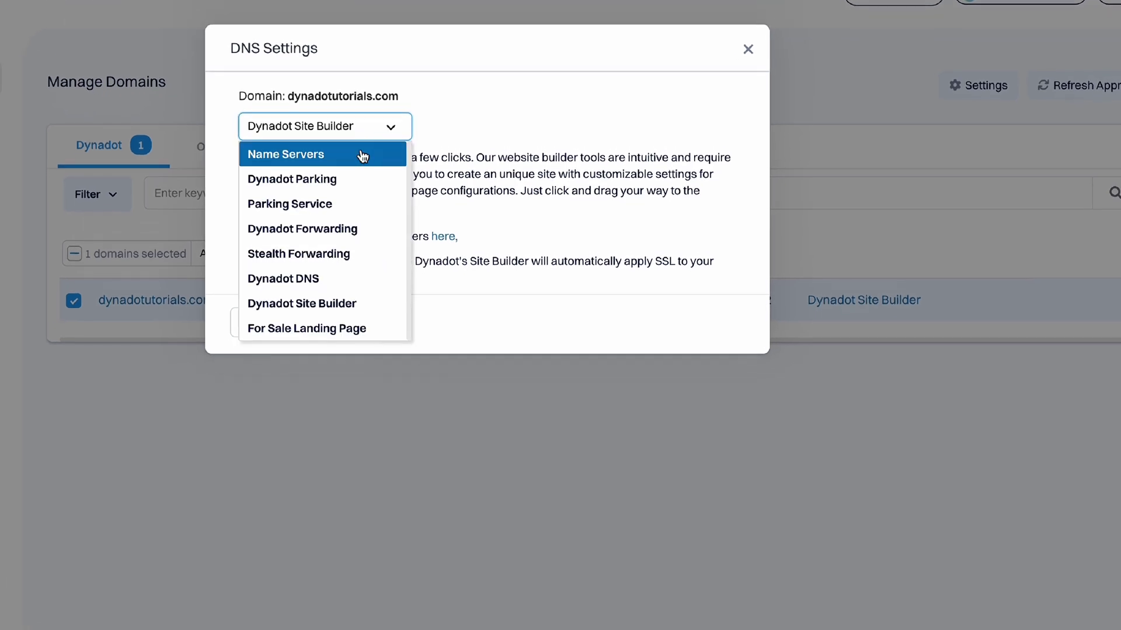
{"action": "left_click", "coordinate": [363, 163]}
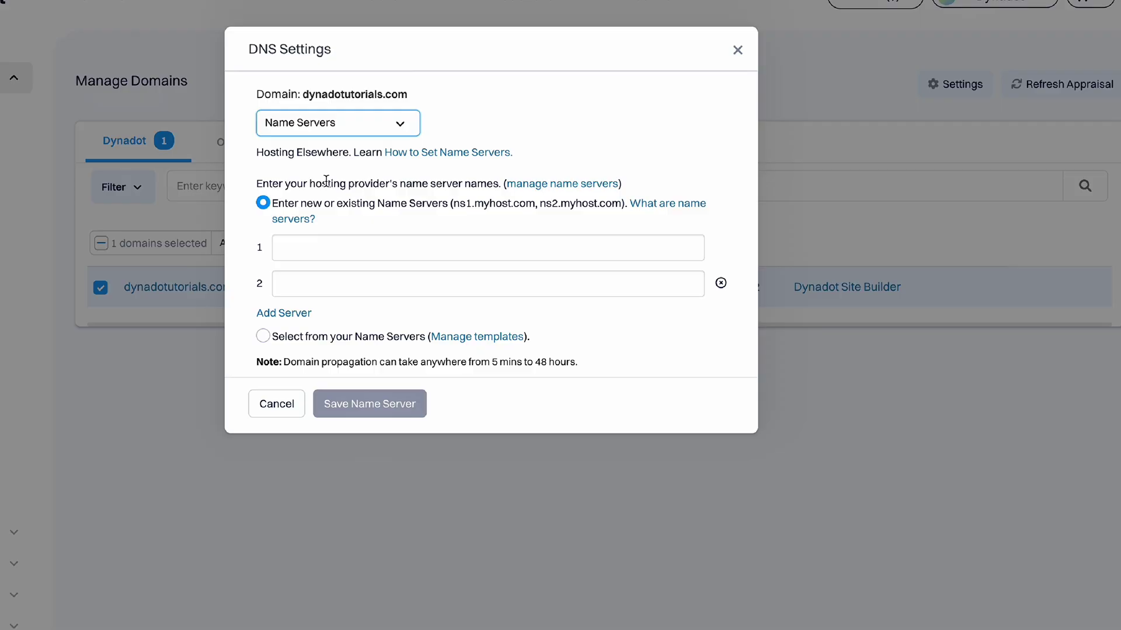
Step: Pick ns1.dyna-ns.net and ns2.dyna-ns.net via 'Select from your Name Servers'
{"action": "left_click", "coordinate": [290, 249]}
{"action": "type", "text": "ns1.dyna-ns.net"}
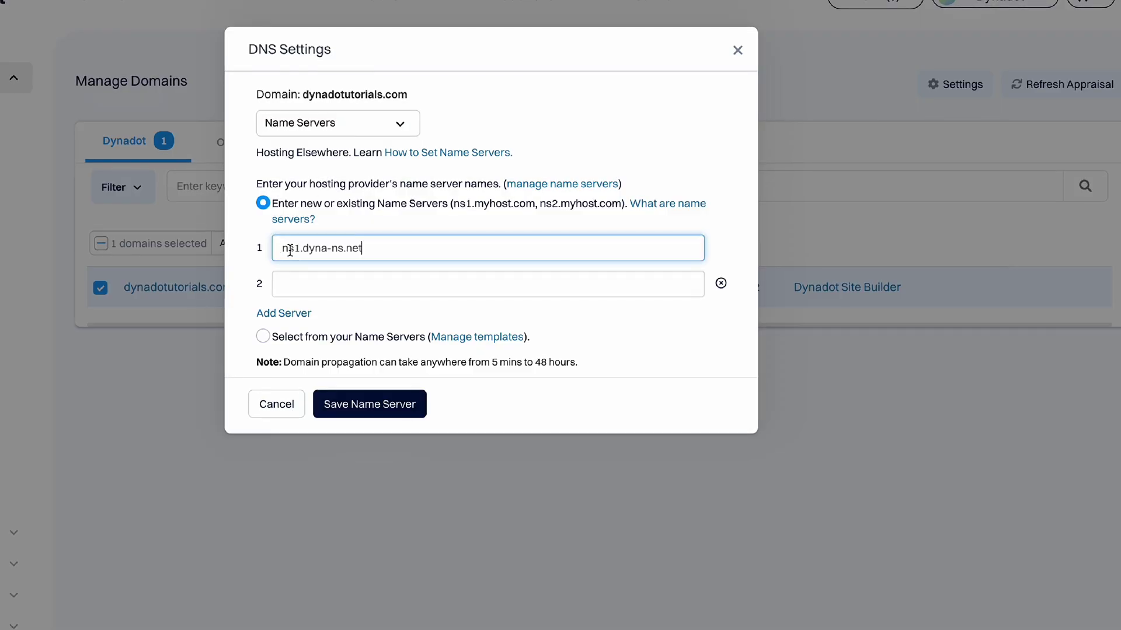
{"action": "left_click", "coordinate": [288, 281]}
{"action": "type", "text": "ns2.dyna-ns.net"}
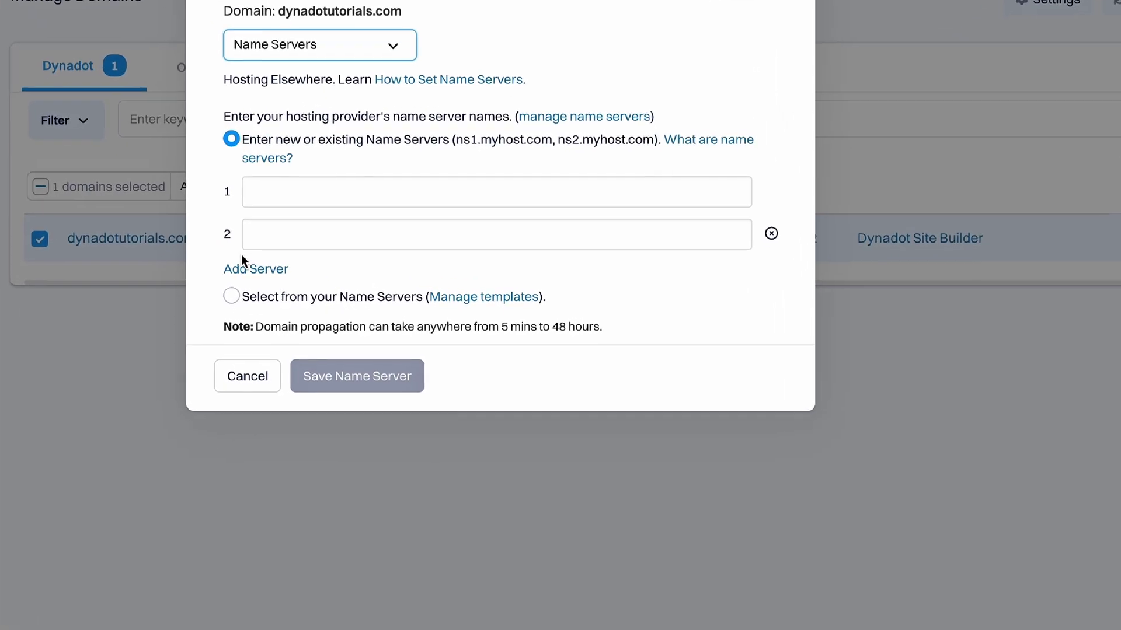
{"action": "left_click", "coordinate": [221, 286]}
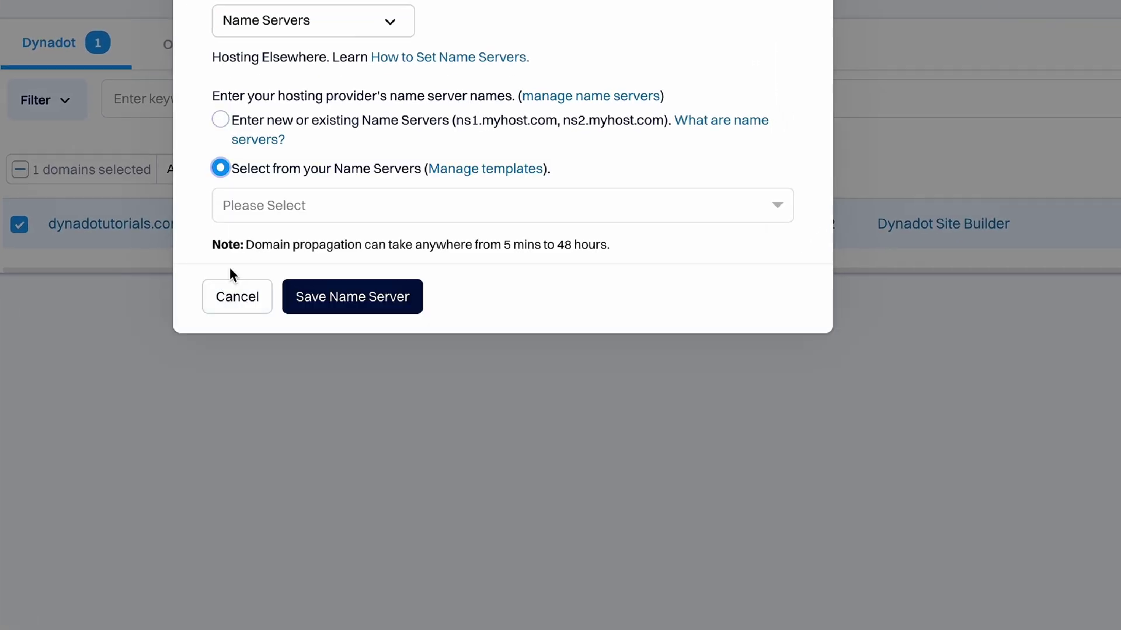
{"action": "left_click", "coordinate": [262, 214]}
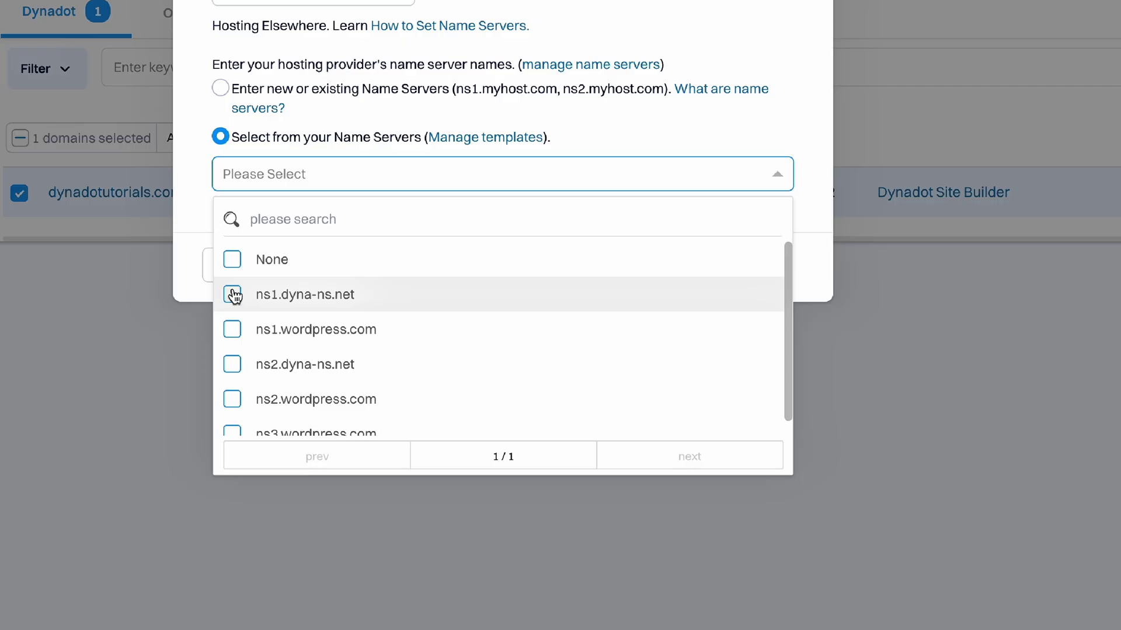
{"action": "left_click", "coordinate": [234, 296]}
{"action": "left_click", "coordinate": [233, 342]}
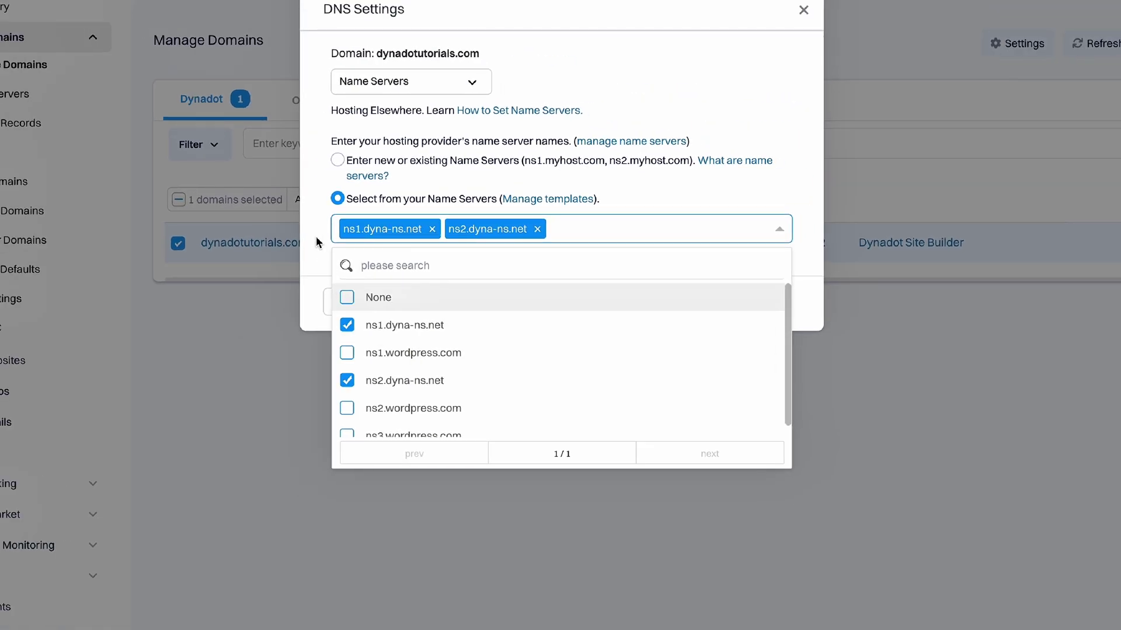
{"action": "key", "text": "Escape"}
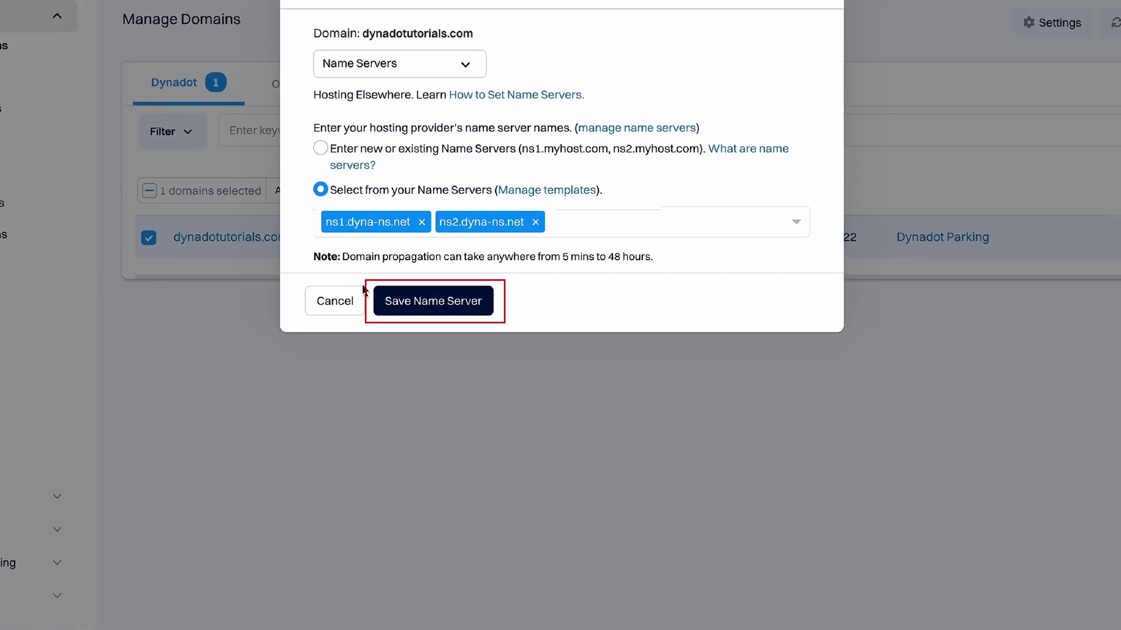
Step: Save the name servers and get the 'Name Servers is modified!' confirmation
{"action": "left_click", "coordinate": [410, 303]}
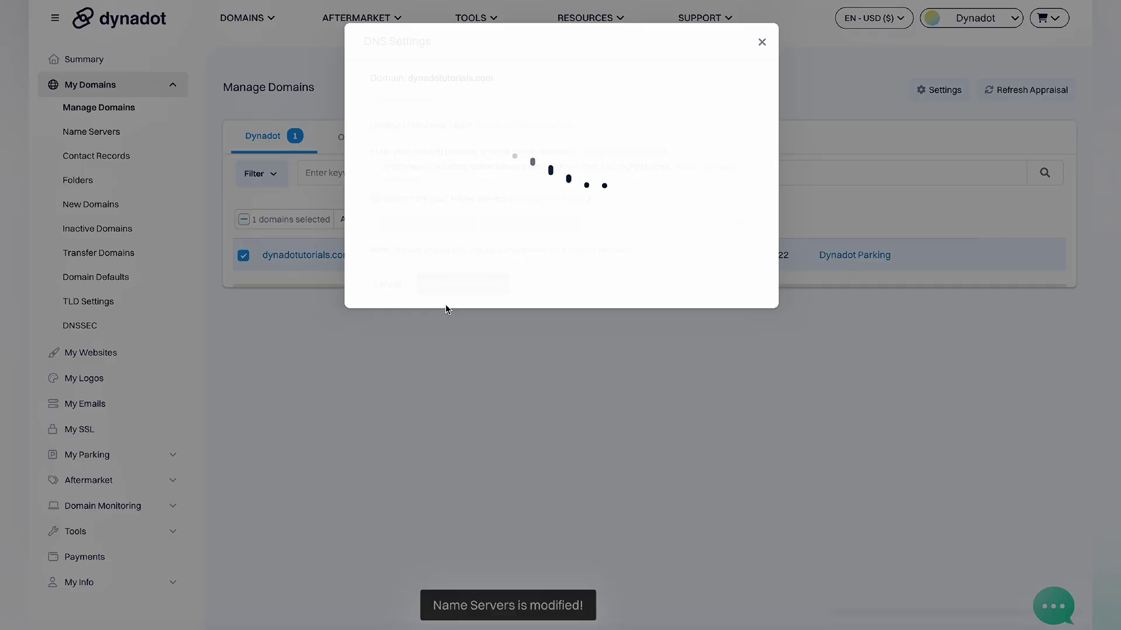